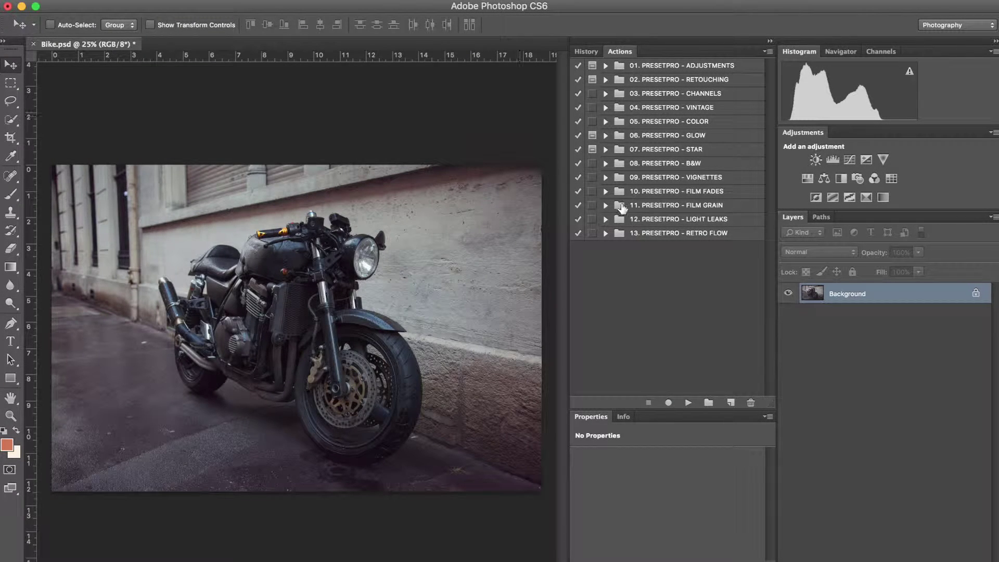
Select and expand the 13. PRESETPRO - RETRO FLOW set to list its Retro, Vintage and Classic actions.
{"action": "left_click", "coordinate": [660, 233]}
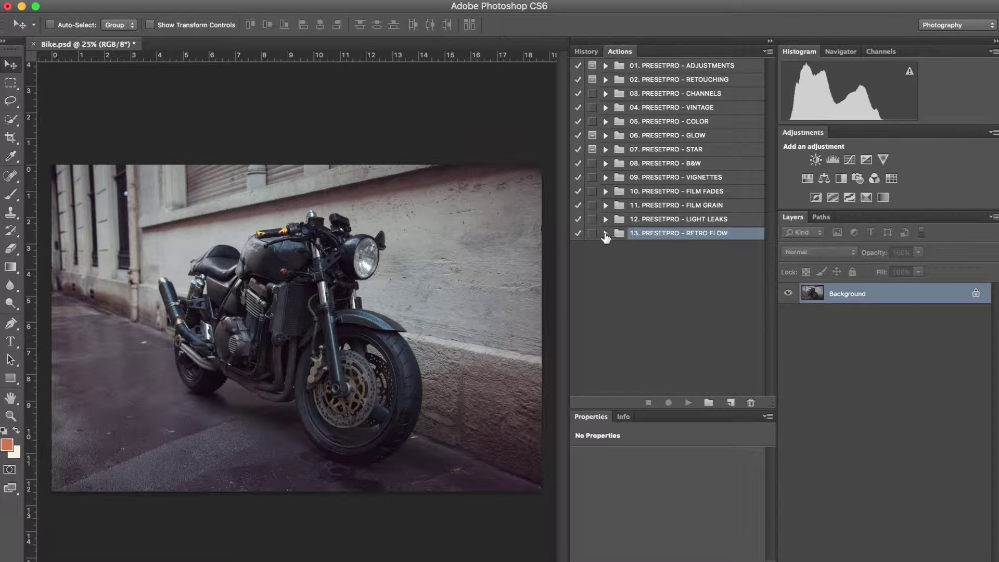
{"action": "left_click", "coordinate": [605, 234]}
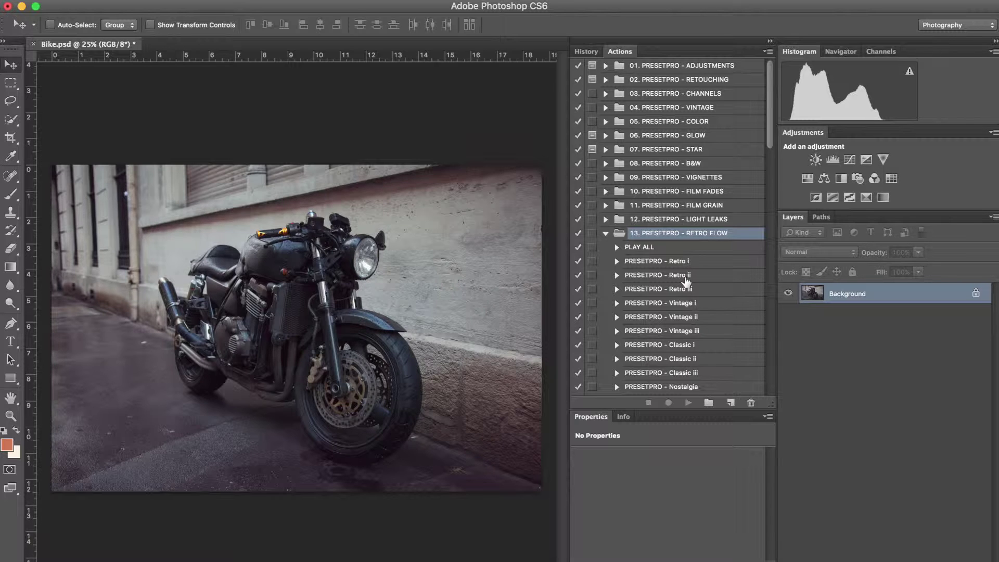
Play the PRESETPRO - Retro ii action to add a masked retro-tone group.
{"action": "left_click", "coordinate": [685, 277]}
{"action": "left_click", "coordinate": [687, 404]}
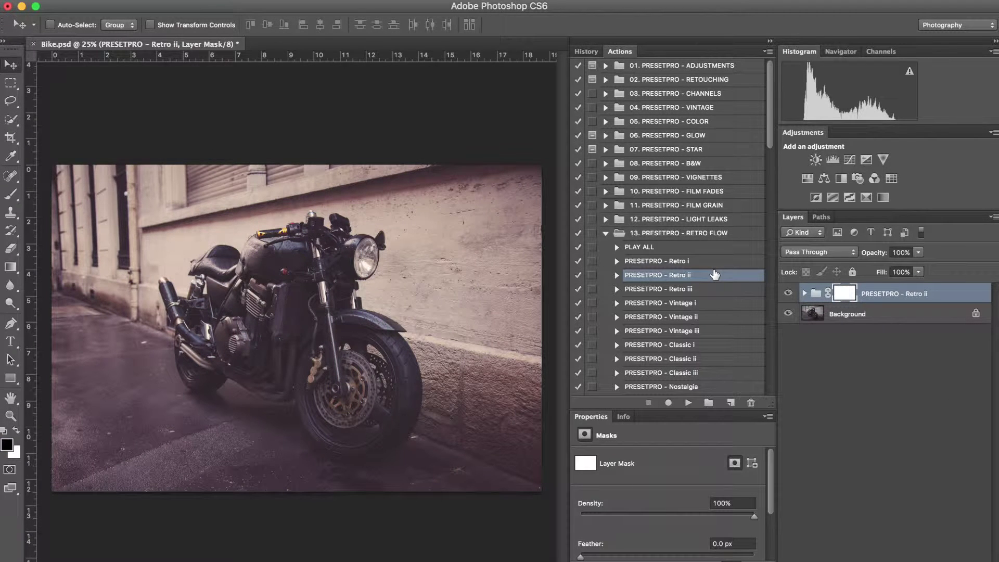
{"action": "scroll", "coordinate": [714, 274], "scroll_direction": "down", "scroll_amount": 10}
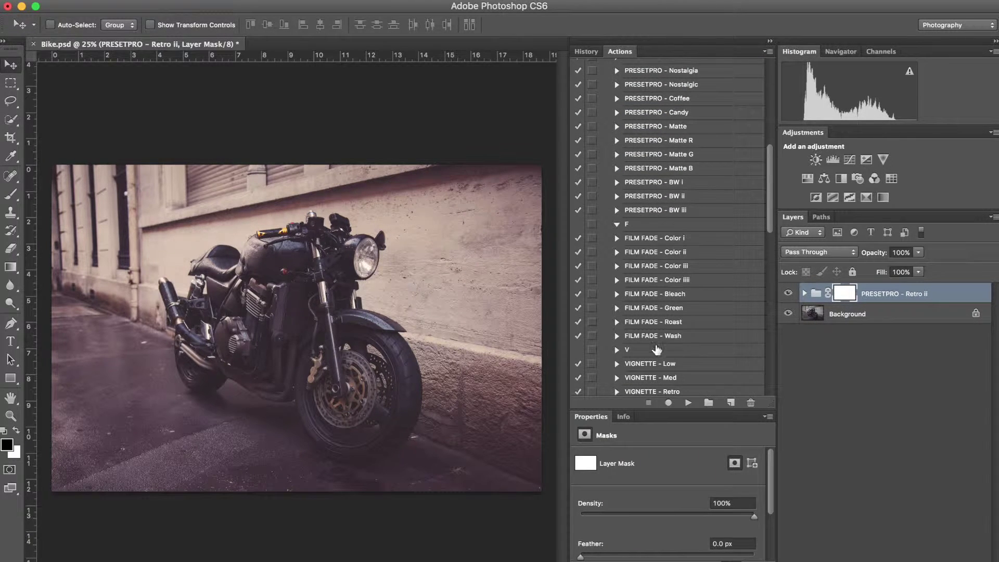
Play FILM FADE - Bleach and set its new group to 30% opacity.
{"action": "left_click", "coordinate": [653, 294]}
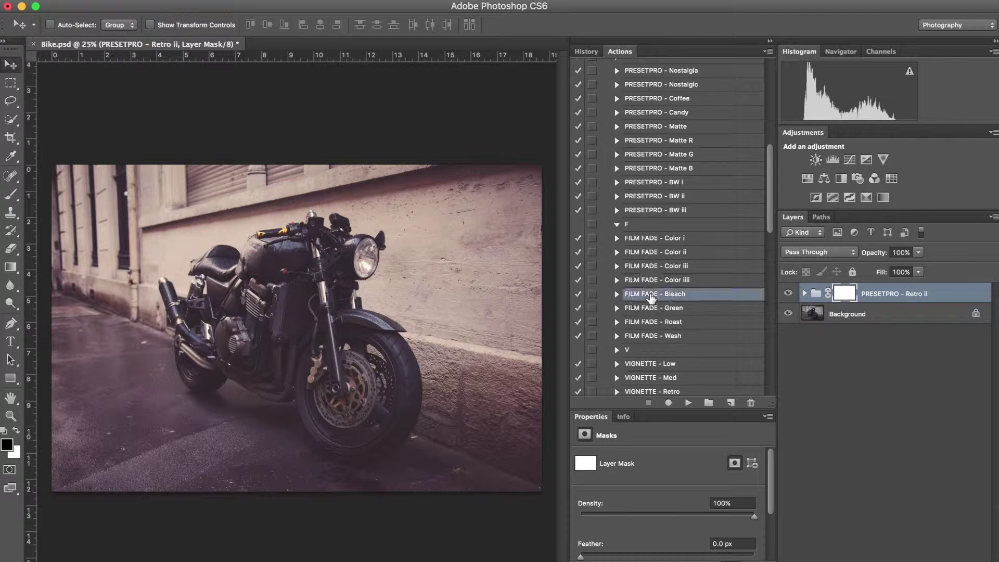
{"action": "left_click", "coordinate": [686, 403]}
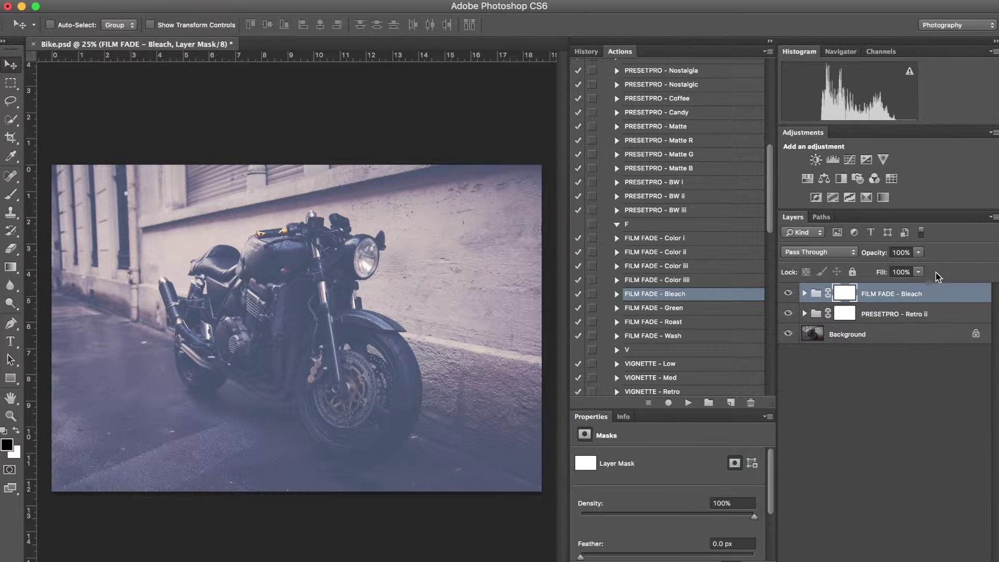
{"action": "left_click_drag", "start_coordinate": [918, 252], "coordinate": [873, 271]}
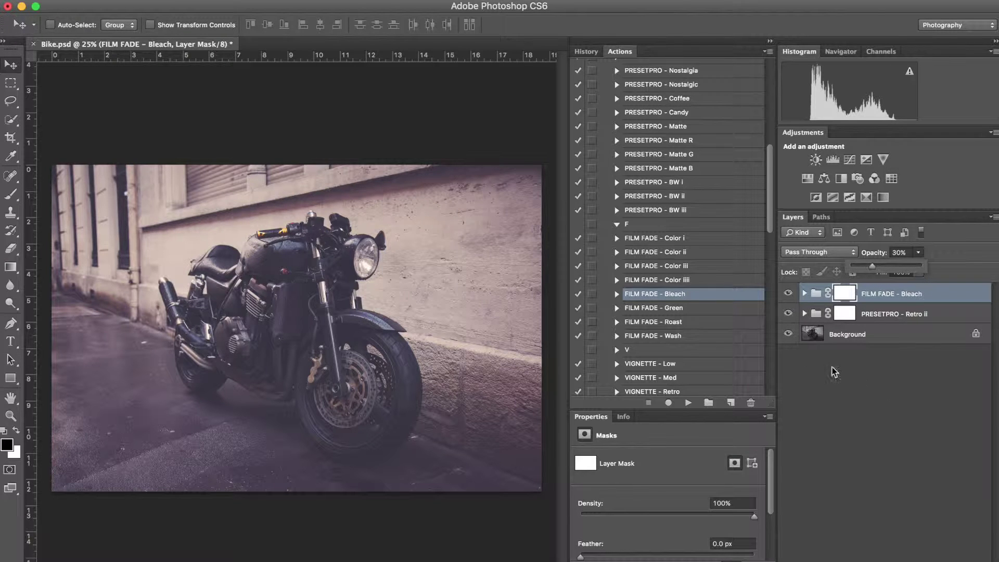
{"action": "scroll", "coordinate": [728, 332], "scroll_direction": "down", "scroll_amount": 3}
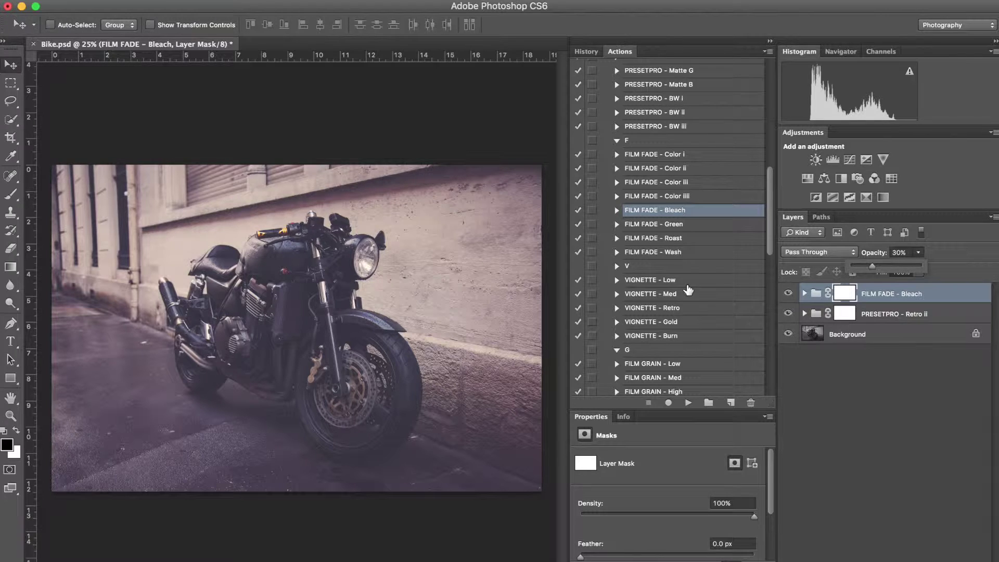
Play VIGNETTE - Low to add a group that darkens the photo's edges.
{"action": "left_click", "coordinate": [686, 280]}
{"action": "left_click", "coordinate": [687, 403]}
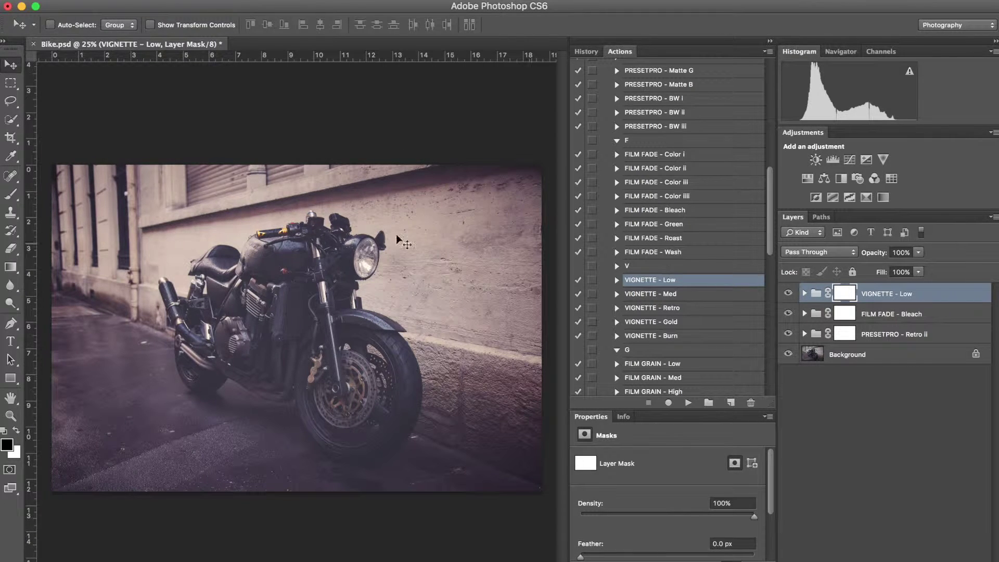
{"action": "scroll", "coordinate": [703, 312], "scroll_direction": "down", "scroll_amount": 5}
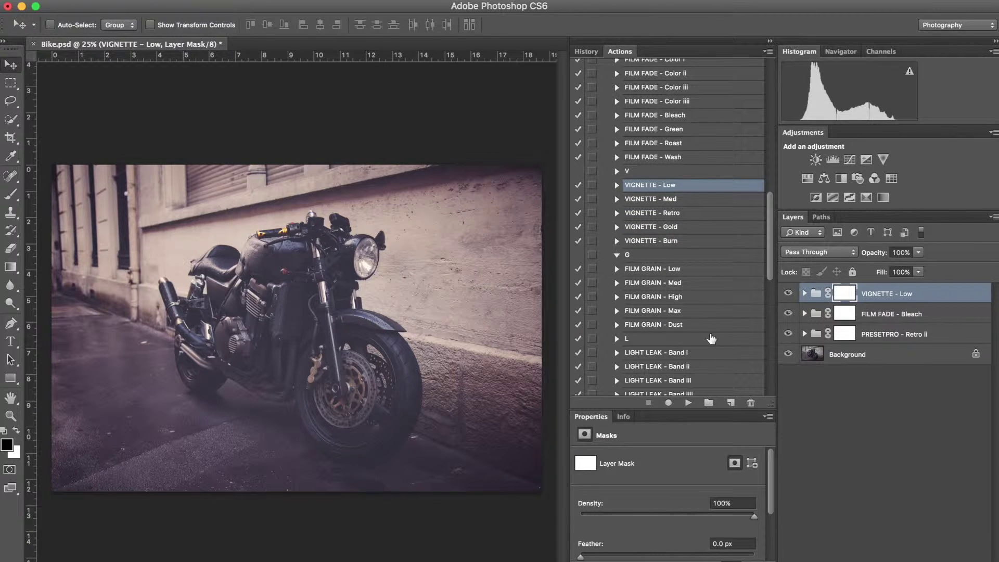
{"action": "left_click", "coordinate": [670, 326]}
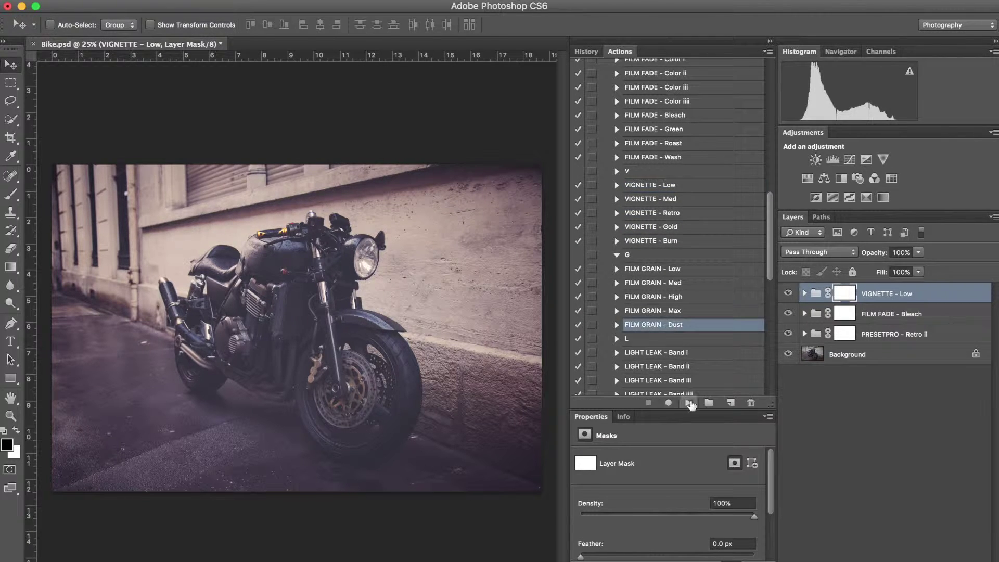
Run FILM GRAIN - Dust, allowing the rasterize prompt, and zoom in on the dust specks.
{"action": "left_click", "coordinate": [687, 402]}
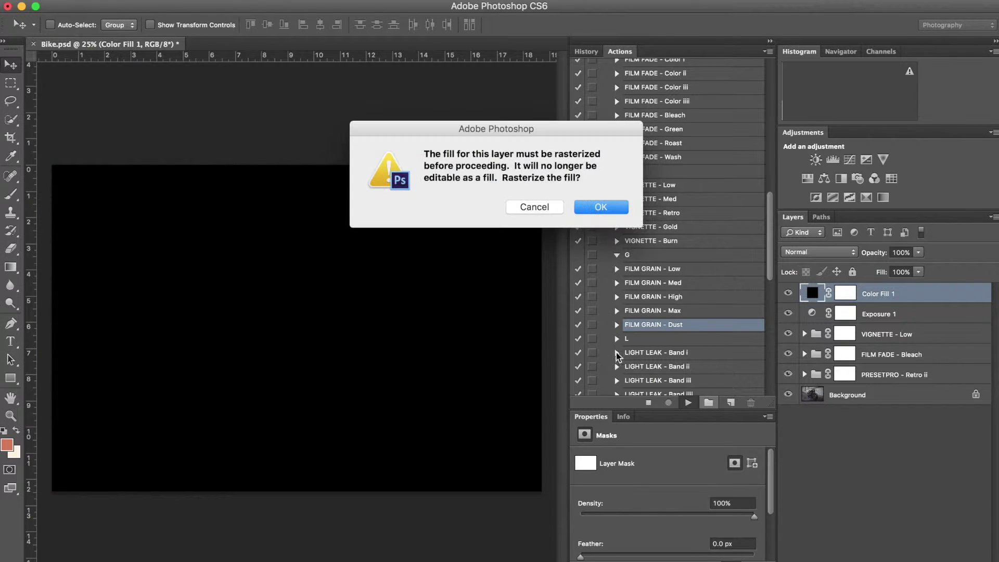
{"action": "left_click", "coordinate": [606, 204]}
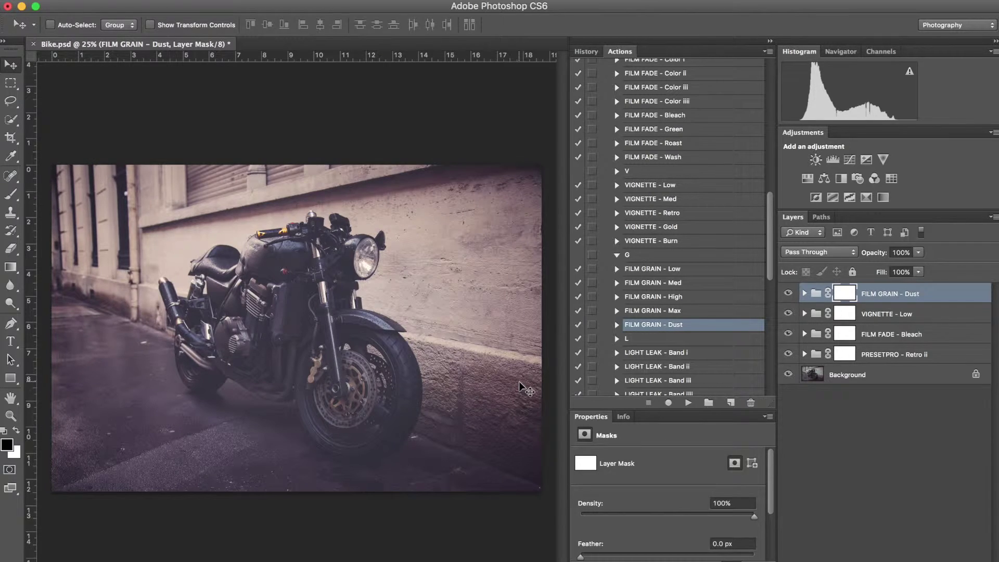
{"action": "key", "text": "super+plus"}
{"action": "key", "text": "super+plus"}
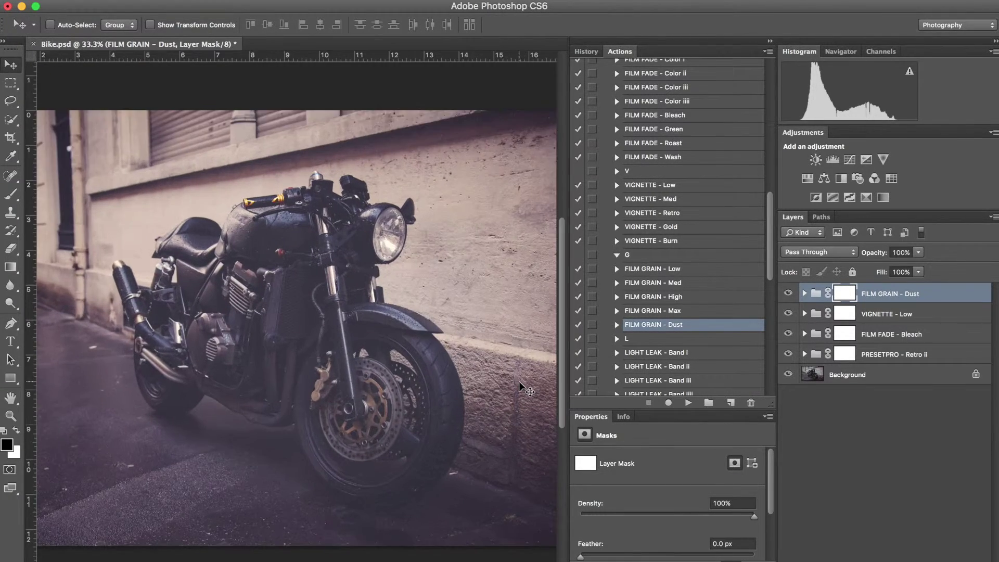
{"action": "key", "text": "super+plus"}
{"action": "key", "text": "super+plus"}
{"action": "key", "text": "super+plus"}
{"action": "key", "text": "super+plus"}
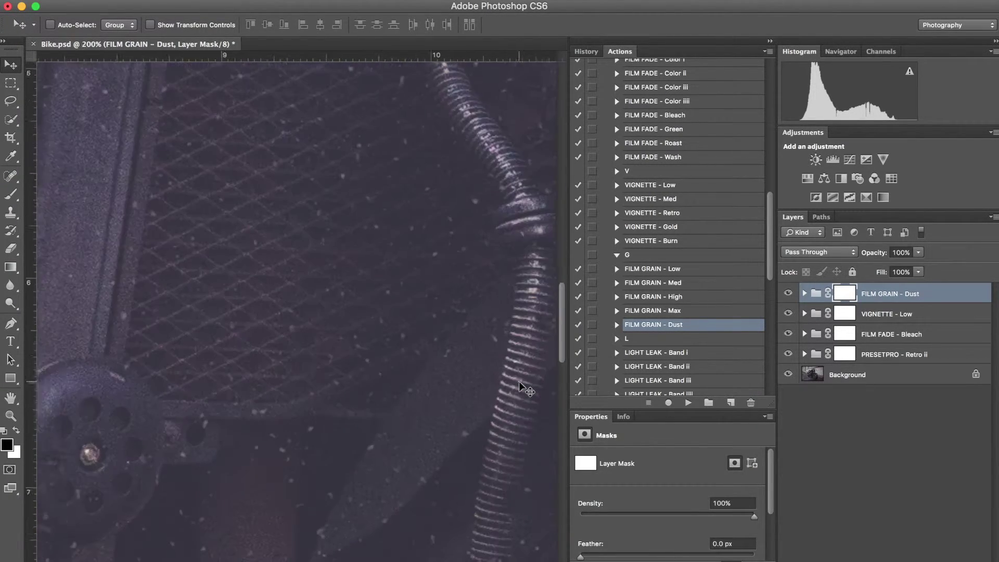
Toggle the FILM GRAIN - Dust group off and on to compare, then zoom out to 25%.
{"action": "key", "text": "super+minus"}
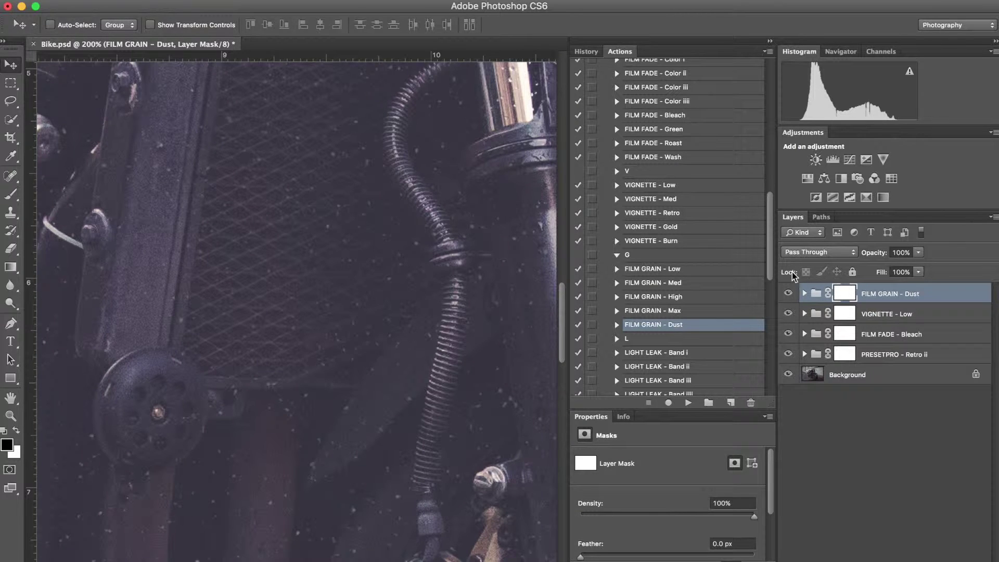
{"action": "left_click", "coordinate": [788, 293]}
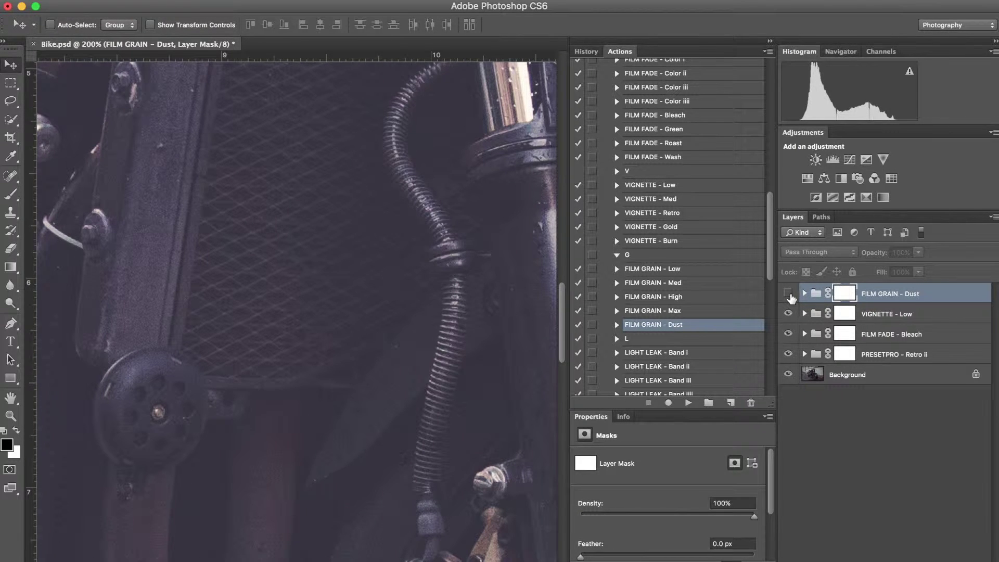
{"action": "left_click", "coordinate": [789, 294]}
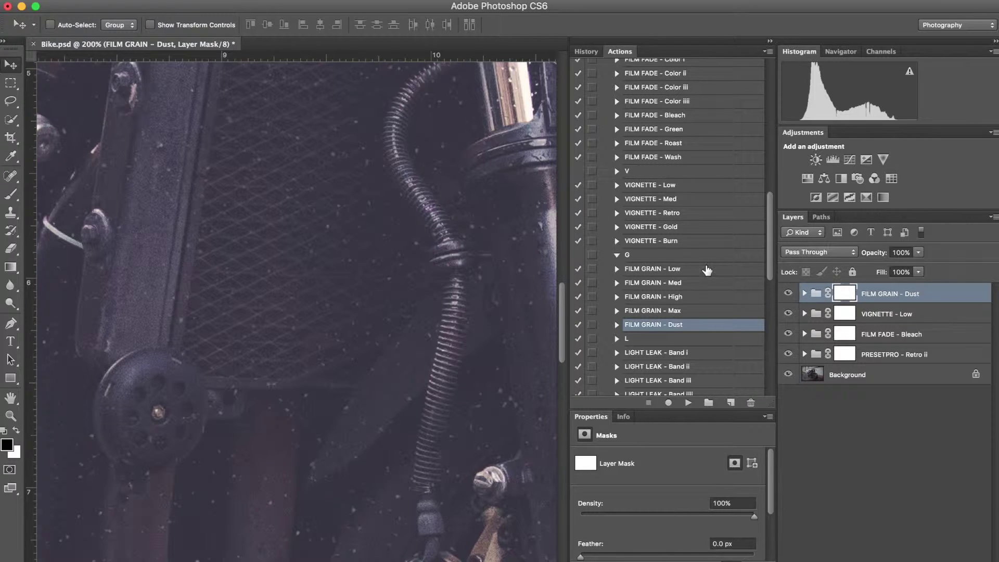
{"action": "key", "text": "super+0"}
{"action": "key", "text": "super+minus"}
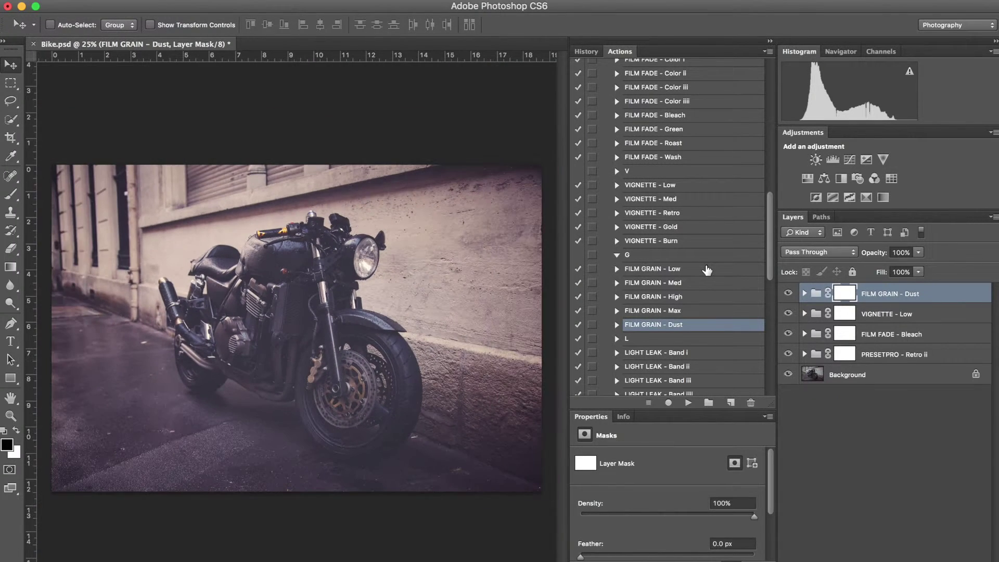
Play LIGHT LEAK - Band i and lower its group's opacity to 53%.
{"action": "scroll", "coordinate": [706, 269], "scroll_direction": "down", "scroll_amount": 3}
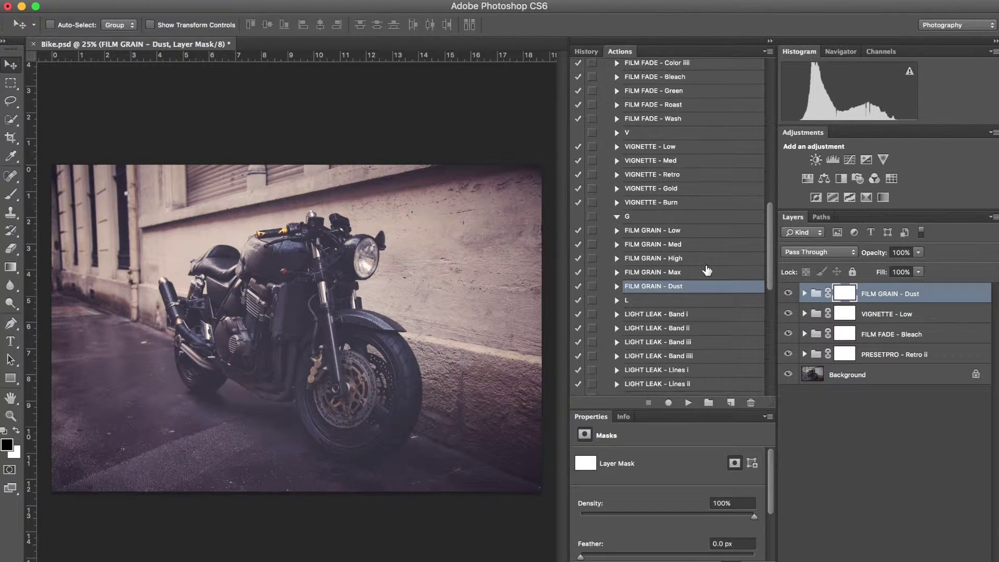
{"action": "scroll", "coordinate": [706, 269], "scroll_direction": "down", "scroll_amount": 4}
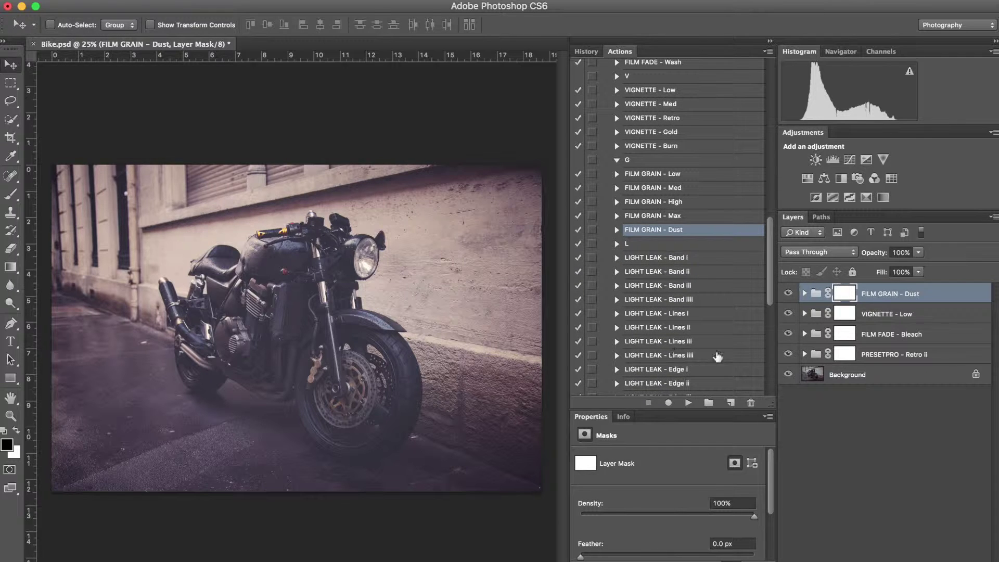
{"action": "left_click", "coordinate": [689, 257]}
{"action": "left_click", "coordinate": [688, 403]}
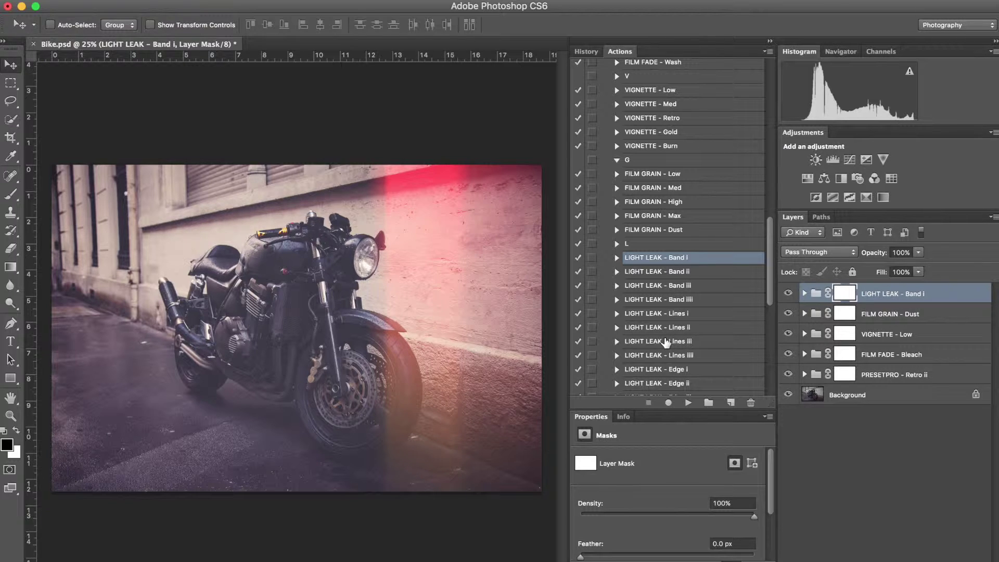
{"action": "left_click", "coordinate": [918, 252]}
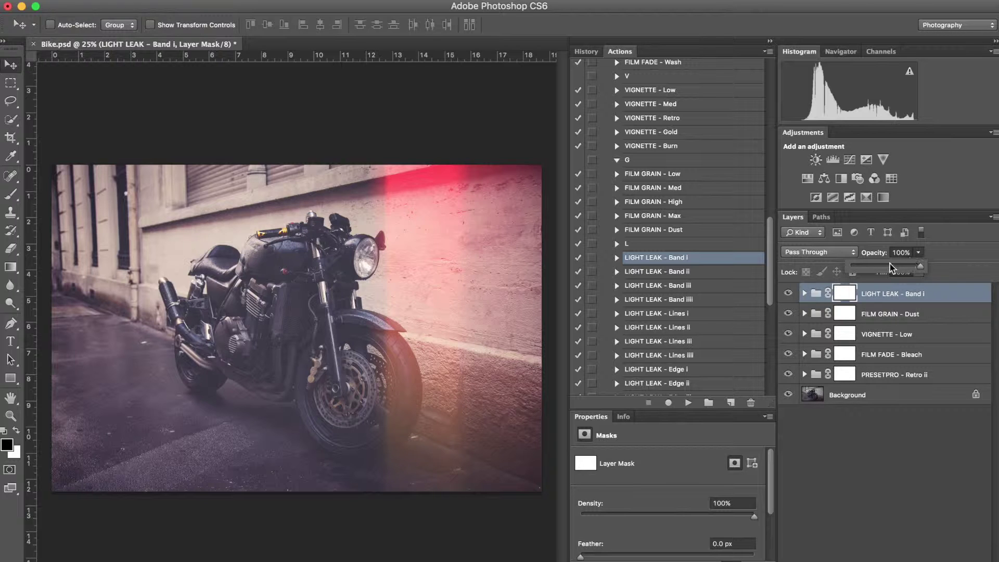
{"action": "left_click_drag", "start_coordinate": [890, 268], "coordinate": [887, 269]}
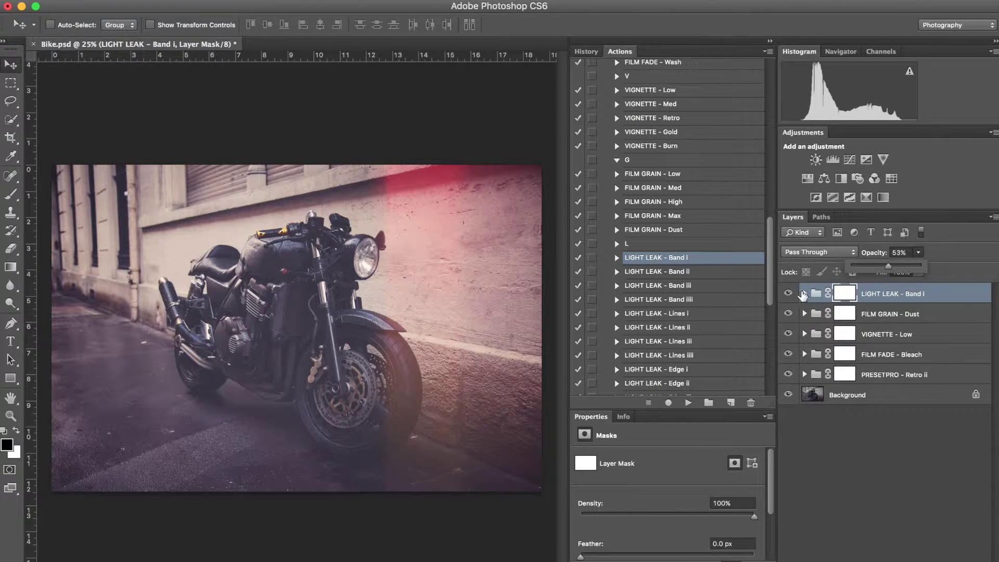
{"action": "left_click", "coordinate": [804, 293]}
Edit Gradient Fill 2 to scale 52 and angle 72.9°, then close the dialog.
{"action": "double_click", "coordinate": [823, 354]}
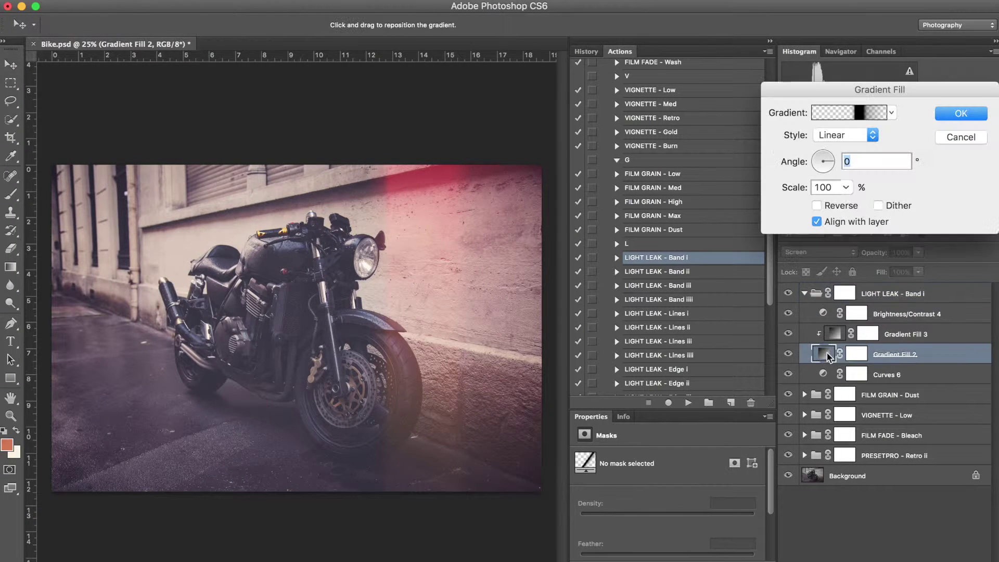
{"action": "left_click", "coordinate": [846, 189]}
{"action": "mouse_move", "coordinate": [847, 202]}
{"action": "left_mouse_down"}
{"action": "mouse_move", "coordinate": [860, 206]}
{"action": "mouse_move", "coordinate": [846, 206]}
{"action": "left_mouse_up"}
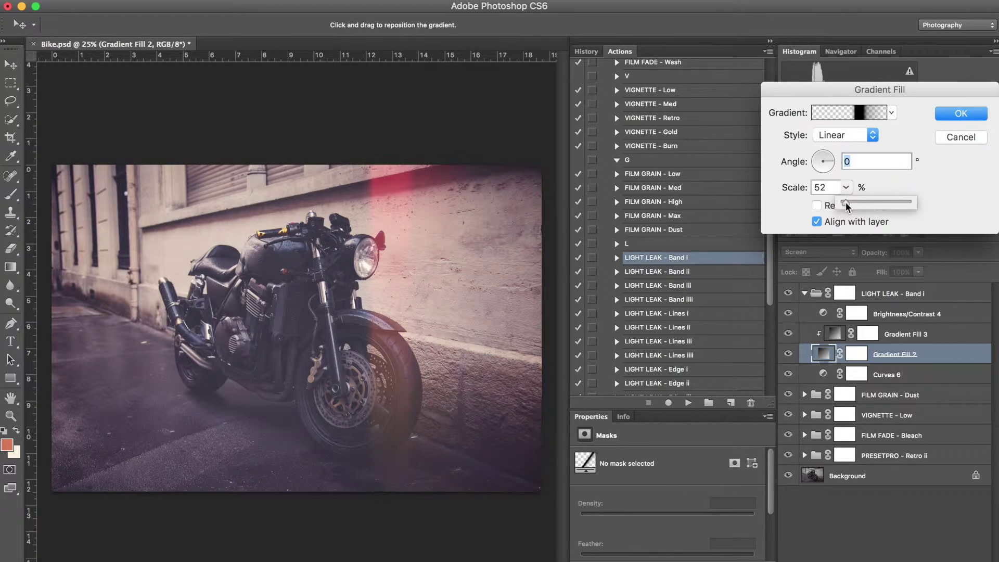
{"action": "mouse_move", "coordinate": [825, 161]}
{"action": "left_mouse_down"}
{"action": "mouse_move", "coordinate": [823, 174]}
{"action": "mouse_move", "coordinate": [842, 177]}
{"action": "mouse_move", "coordinate": [827, 155]}
{"action": "left_mouse_up"}
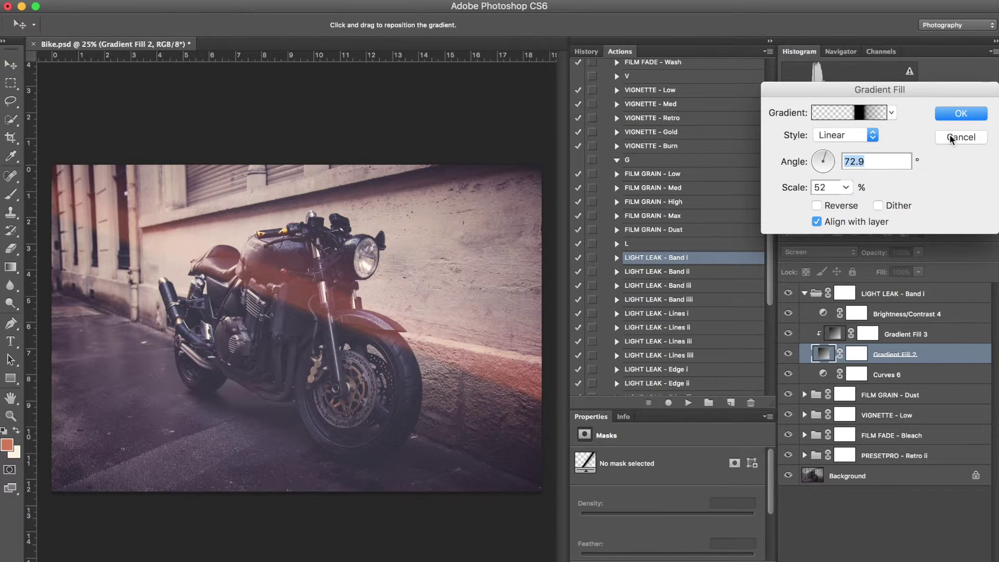
{"action": "left_click", "coordinate": [960, 115]}
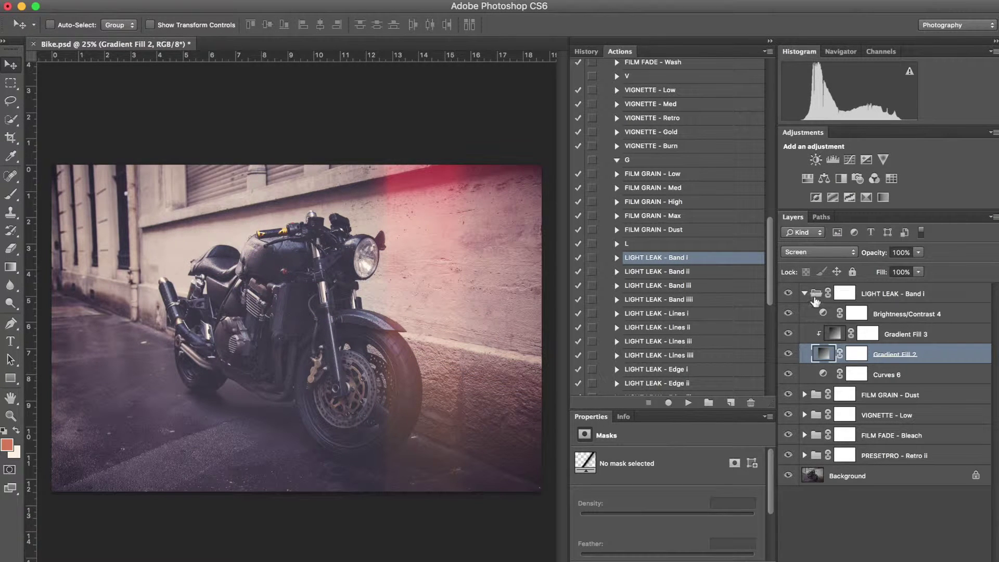
Collapse the LIGHT LEAK - Band i group and raise its opacity to 100%.
{"action": "left_click", "coordinate": [805, 294]}
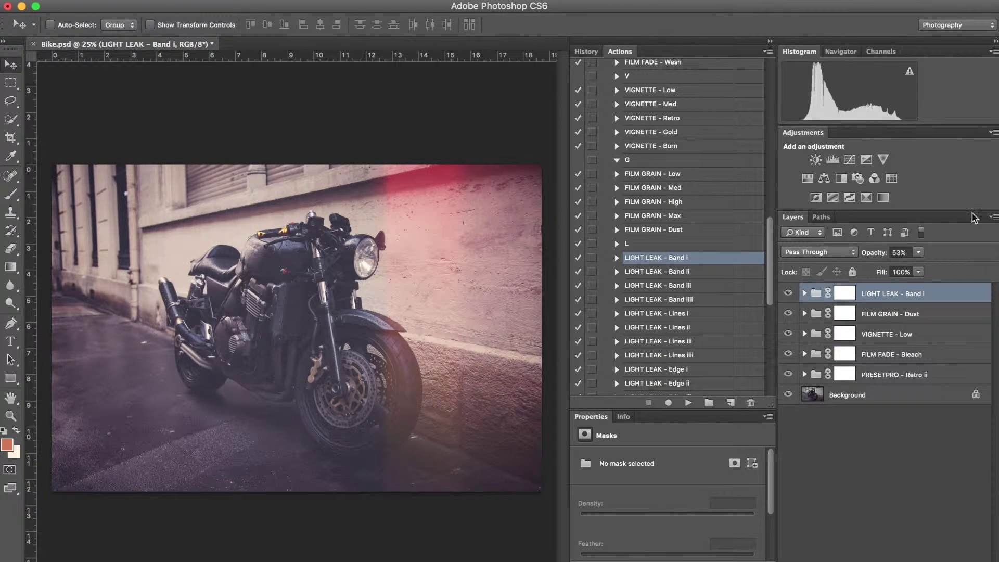
{"action": "left_click", "coordinate": [919, 252]}
{"action": "left_click_drag", "start_coordinate": [920, 266], "coordinate": [952, 266]}
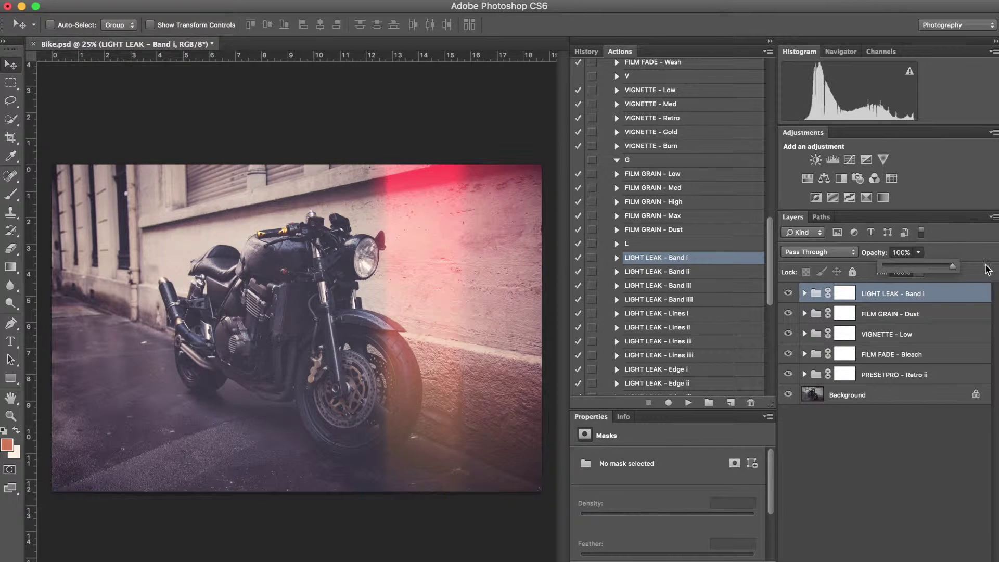
{"action": "scroll", "coordinate": [681, 317], "scroll_direction": "down", "scroll_amount": 3}
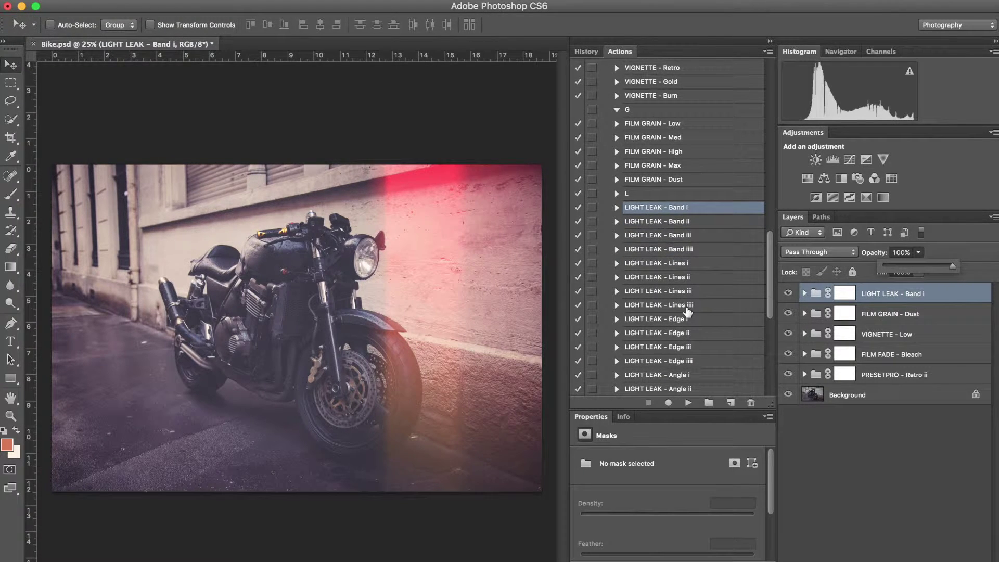
{"action": "scroll", "coordinate": [688, 311], "scroll_direction": "down", "scroll_amount": 9}
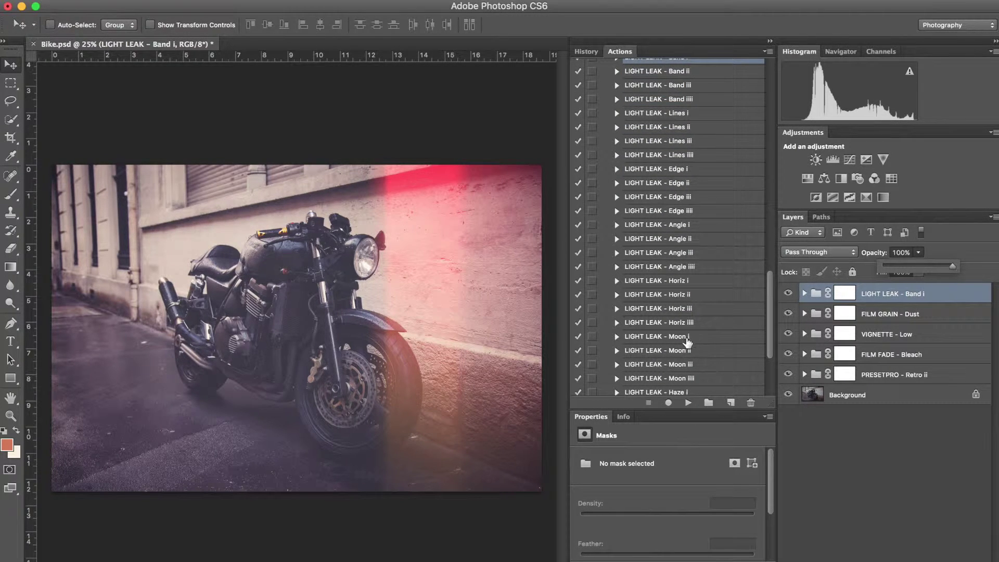
{"action": "left_click", "coordinate": [689, 338]}
Play LIGHT LEAK - Moon i, set its group to 54% opacity, and toggle visibility to compare.
{"action": "left_click", "coordinate": [691, 402]}
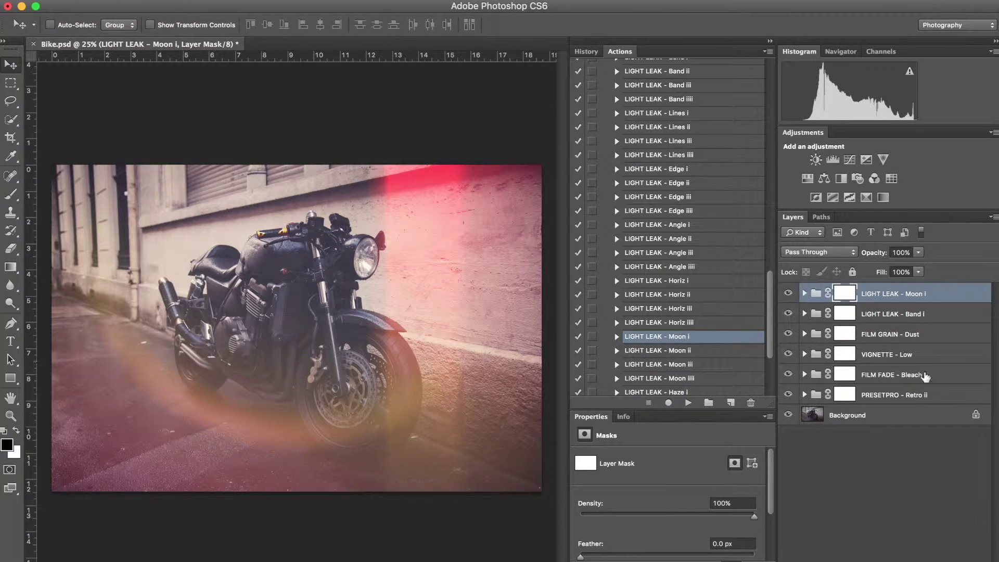
{"action": "left_click", "coordinate": [918, 252]}
{"action": "left_click_drag", "start_coordinate": [920, 265], "coordinate": [889, 268]}
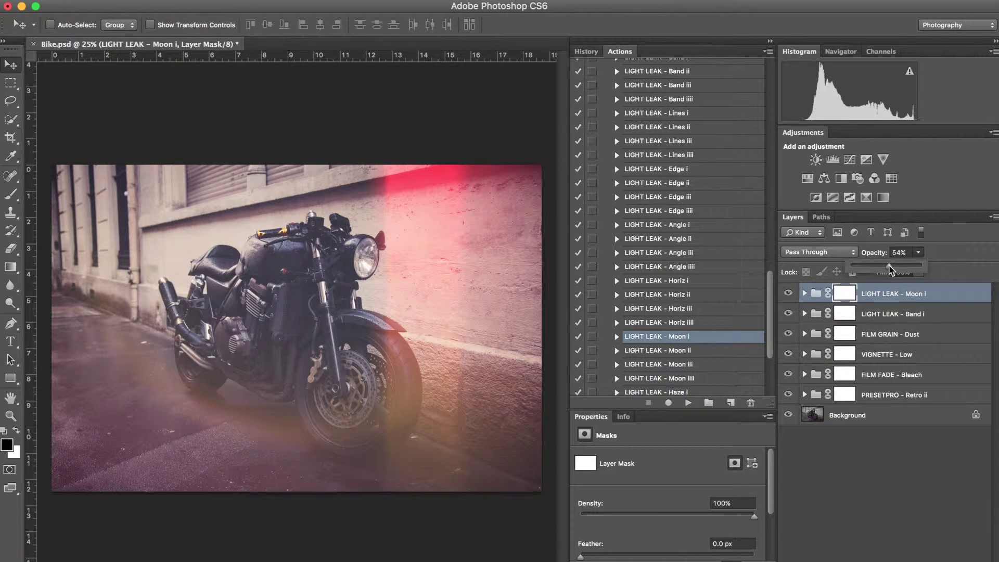
{"action": "left_click", "coordinate": [788, 294]}
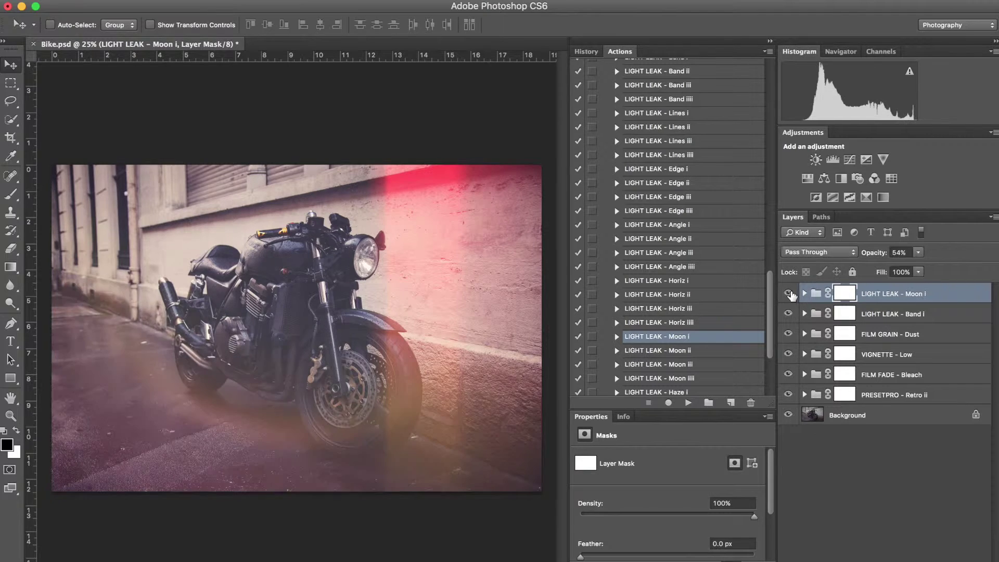
{"action": "left_click", "coordinate": [788, 293]}
{"action": "left_click", "coordinate": [788, 293]}
{"action": "scroll", "coordinate": [660, 224], "scroll_direction": "up", "scroll_amount": 15}
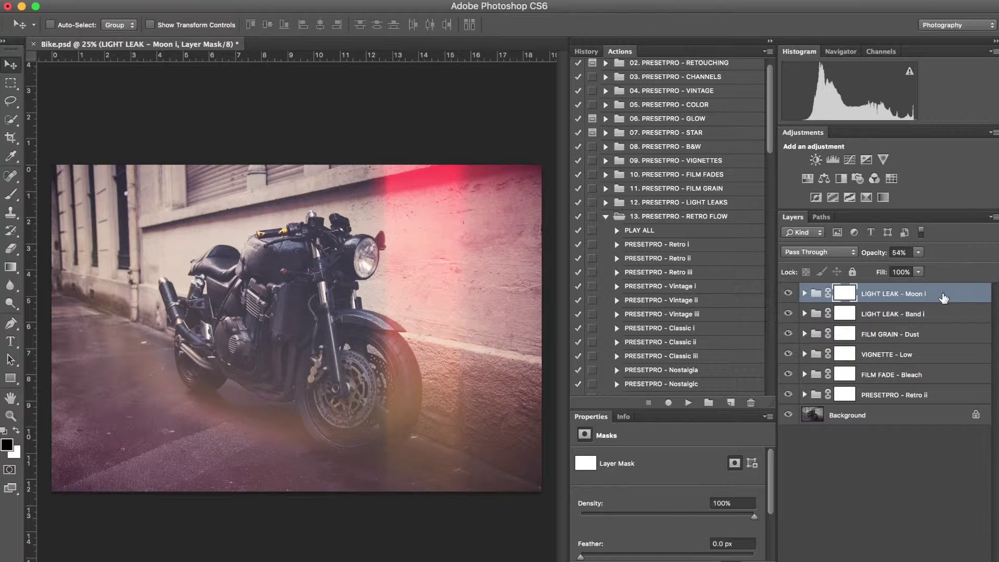
Delete the effect groups down to Background and select the PLAY ALL action.
{"action": "key", "text": "BackSpace"}
{"action": "key", "text": "BackSpace"}
{"action": "key", "text": "BackSpace"}
{"action": "key", "text": "BackSpace"}
{"action": "key", "text": "BackSpace"}
{"action": "key", "text": "BackSpace"}
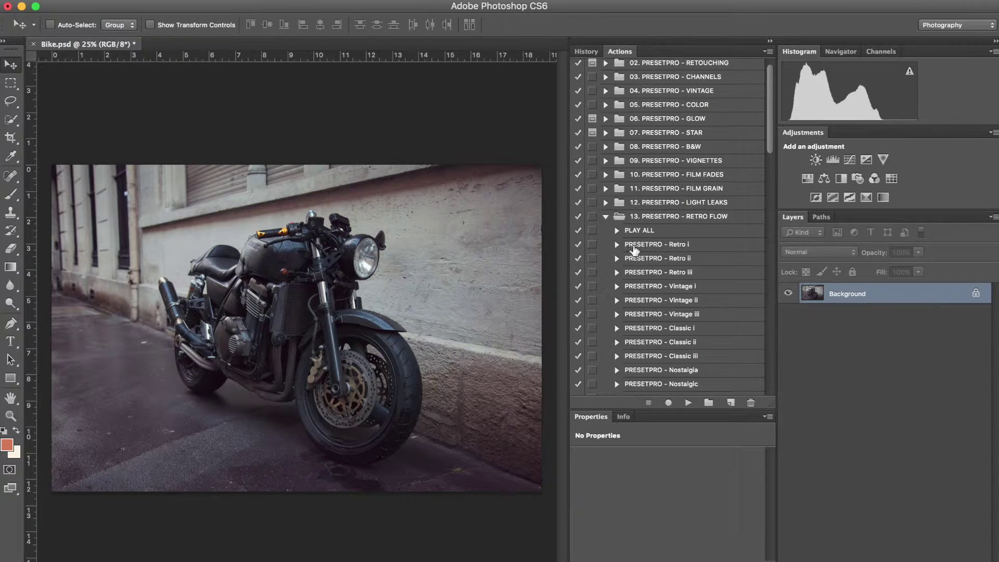
{"action": "left_click", "coordinate": [639, 233]}
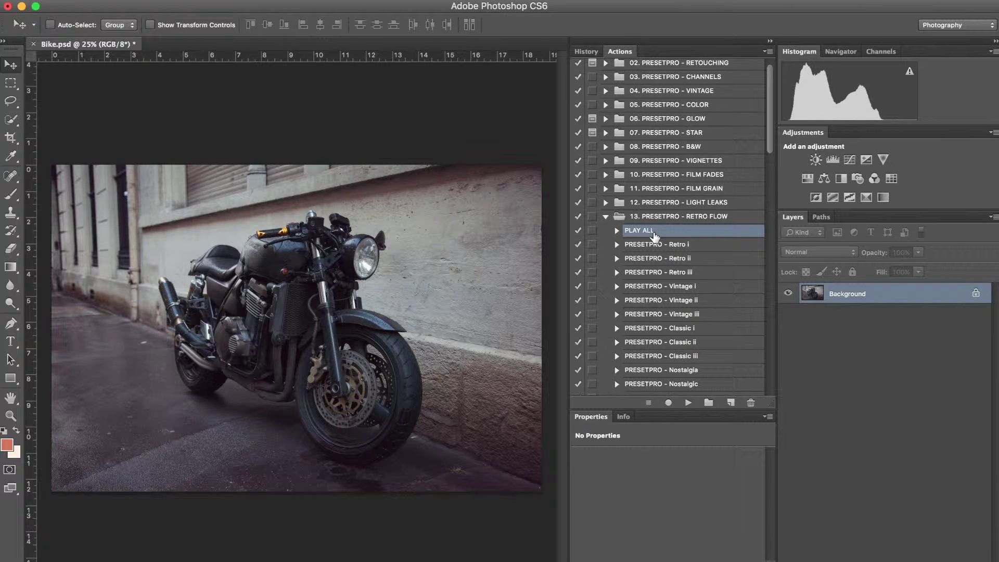
Run the RETRO FLOW PLAY ALL action, allowing the fill to be rasterized.
{"action": "left_click", "coordinate": [687, 402]}
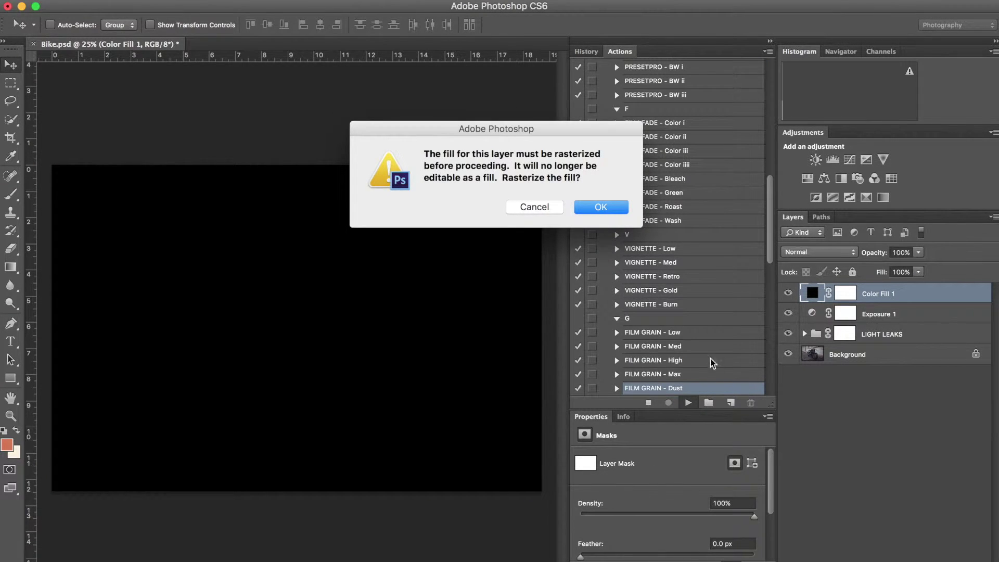
{"action": "left_click", "coordinate": [593, 208]}
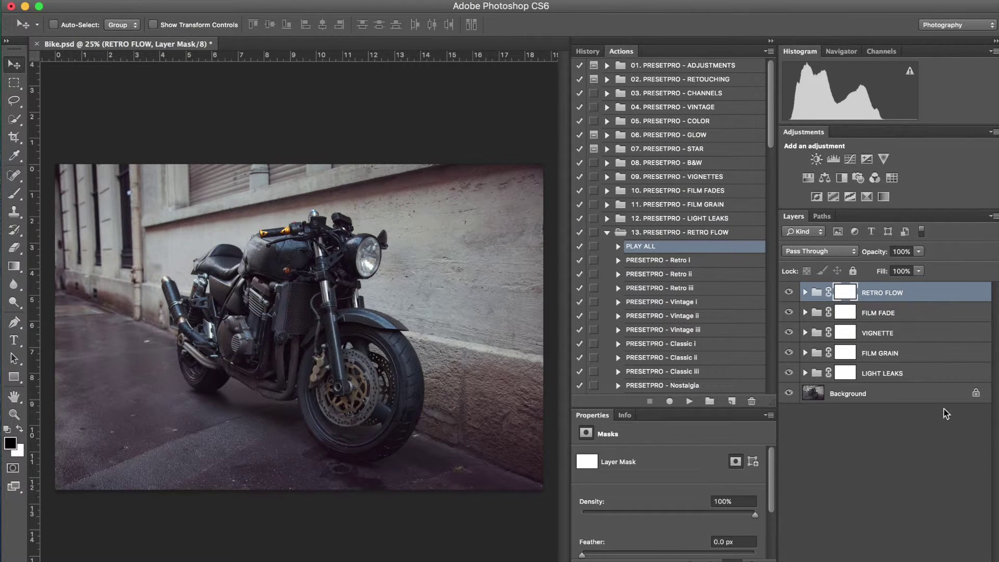
Show PRESETPRO - Vintage ii in RETRO FLOW, leaving Vintage iii hidden.
{"action": "left_click", "coordinate": [771, 41]}
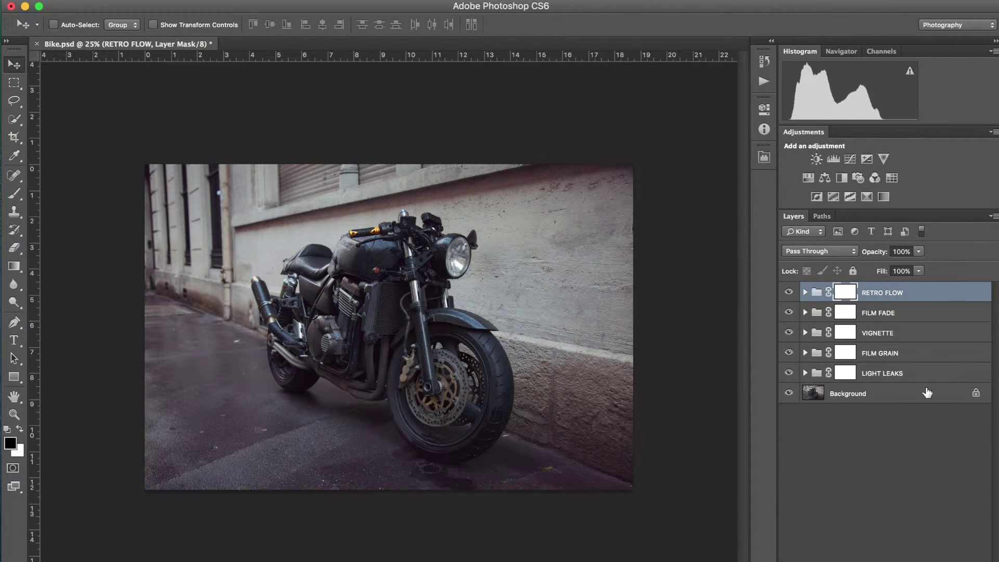
{"action": "left_click", "coordinate": [804, 293]}
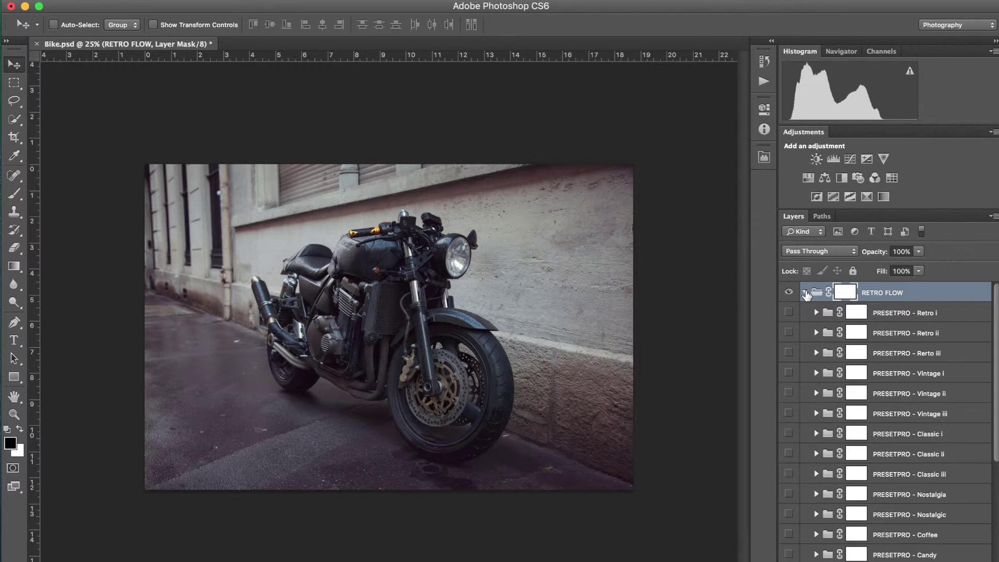
{"action": "left_click", "coordinate": [789, 393]}
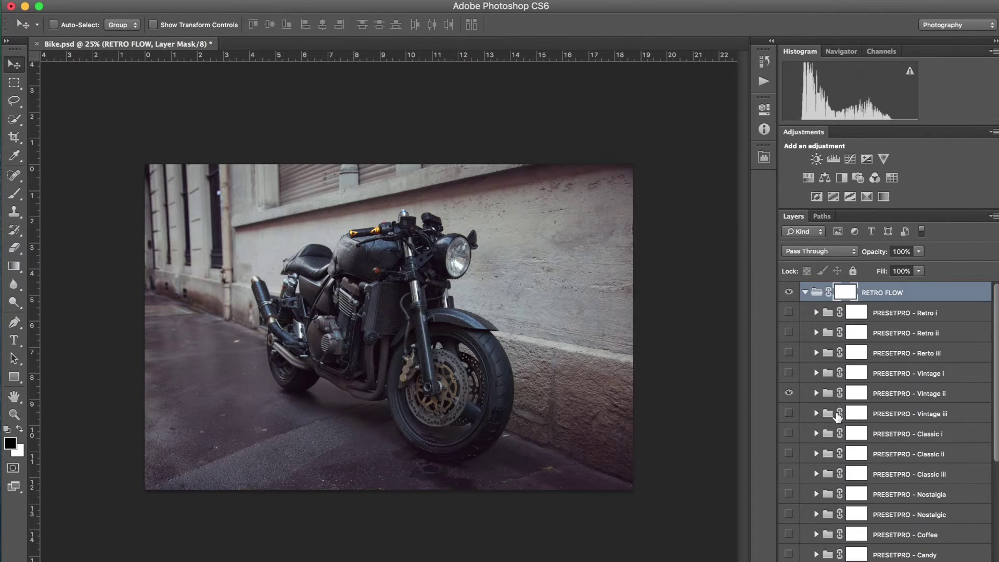
{"action": "left_click", "coordinate": [788, 413]}
{"action": "left_click", "coordinate": [788, 413]}
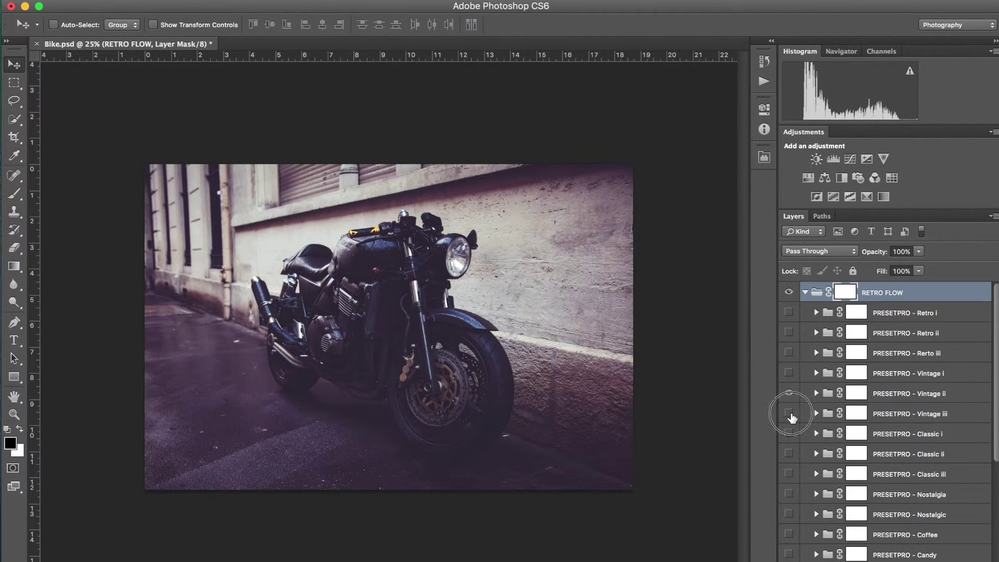
{"action": "left_click", "coordinate": [804, 292]}
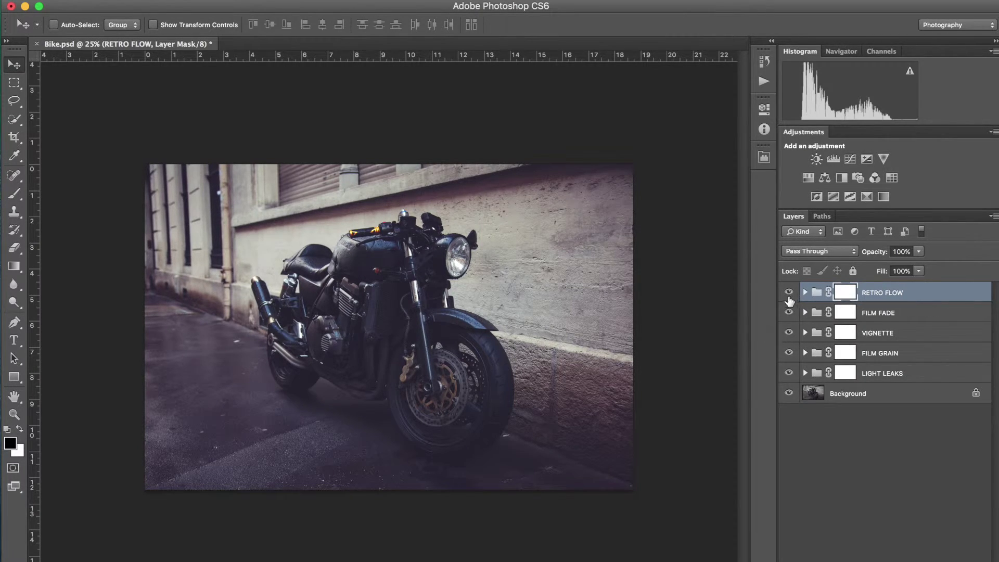
Turn on the VIGNETTE - Med layer to darken the photo's edges.
{"action": "left_click", "coordinate": [805, 313]}
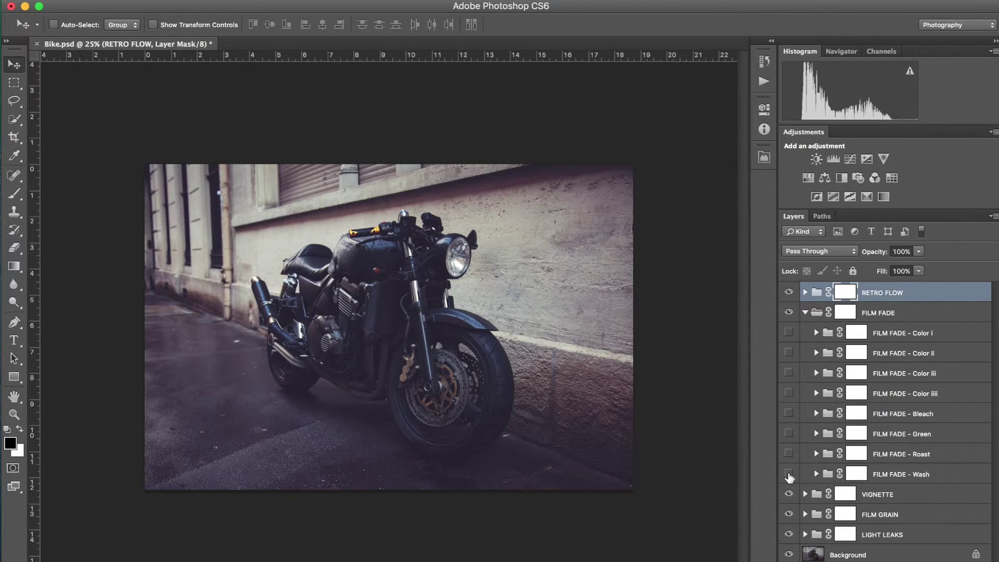
{"action": "left_click", "coordinate": [804, 312]}
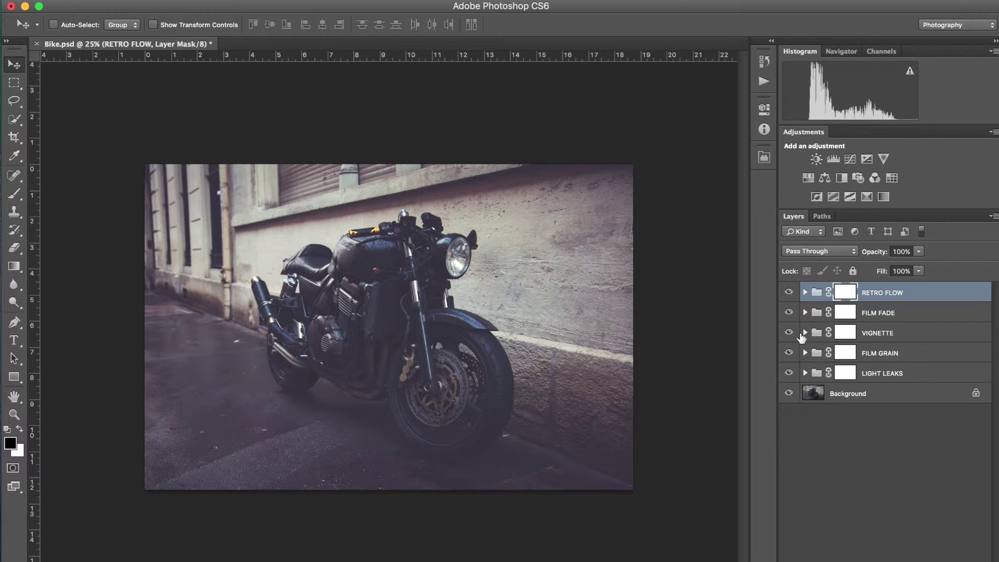
{"action": "left_click", "coordinate": [803, 332]}
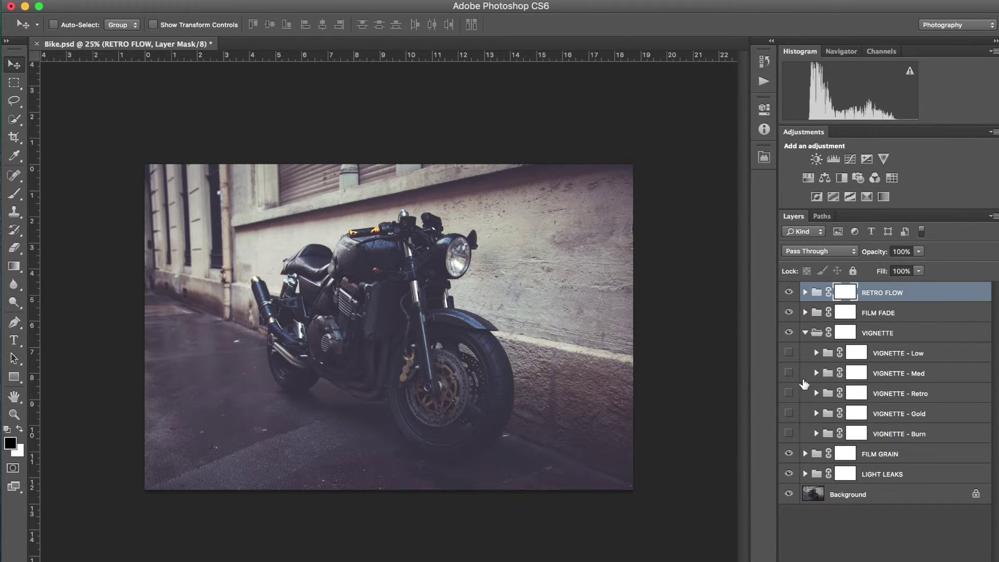
{"action": "left_click", "coordinate": [788, 373]}
{"action": "left_click", "coordinate": [806, 334]}
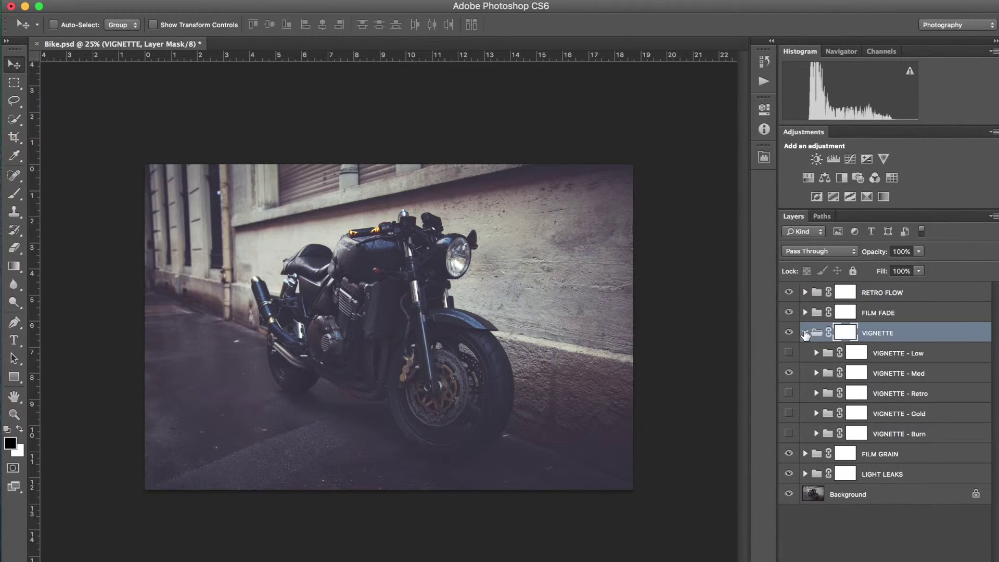
{"action": "left_click", "coordinate": [805, 333]}
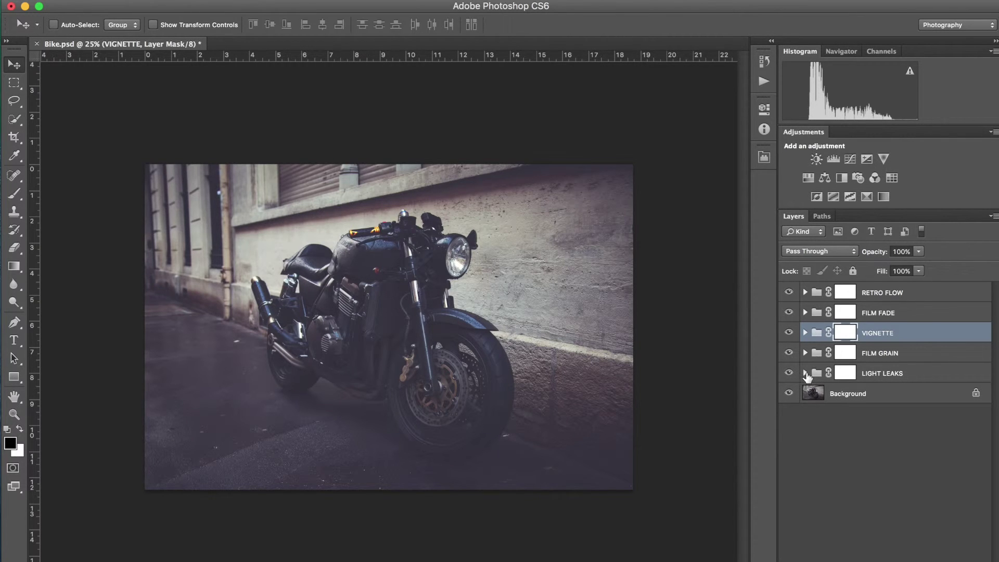
Turn on LIGHT LEAK - Horiz i for a red glow over the bike's lower half.
{"action": "left_click", "coordinate": [805, 373]}
{"action": "scroll", "coordinate": [891, 439], "scroll_direction": "down", "scroll_amount": 5}
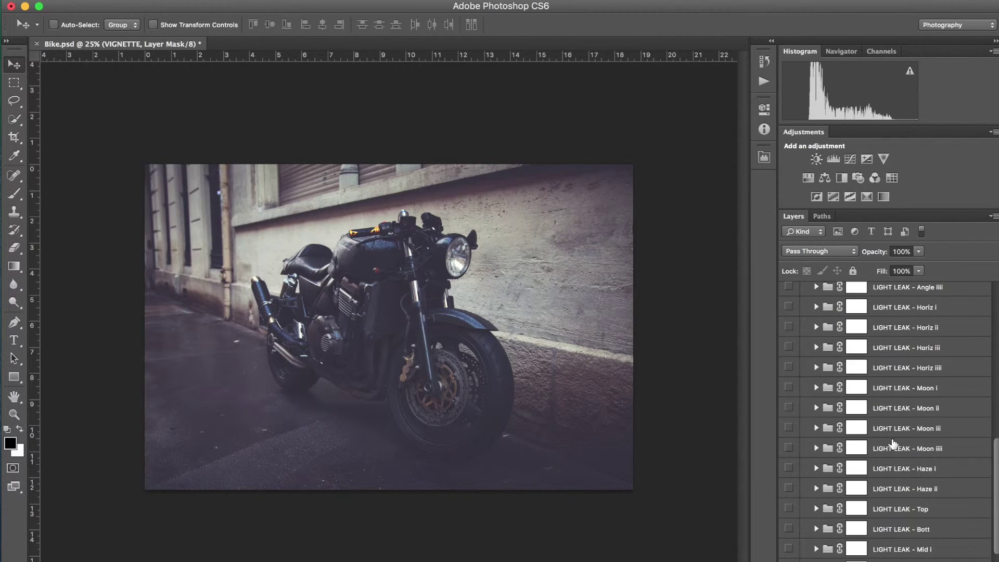
{"action": "left_click", "coordinate": [788, 307]}
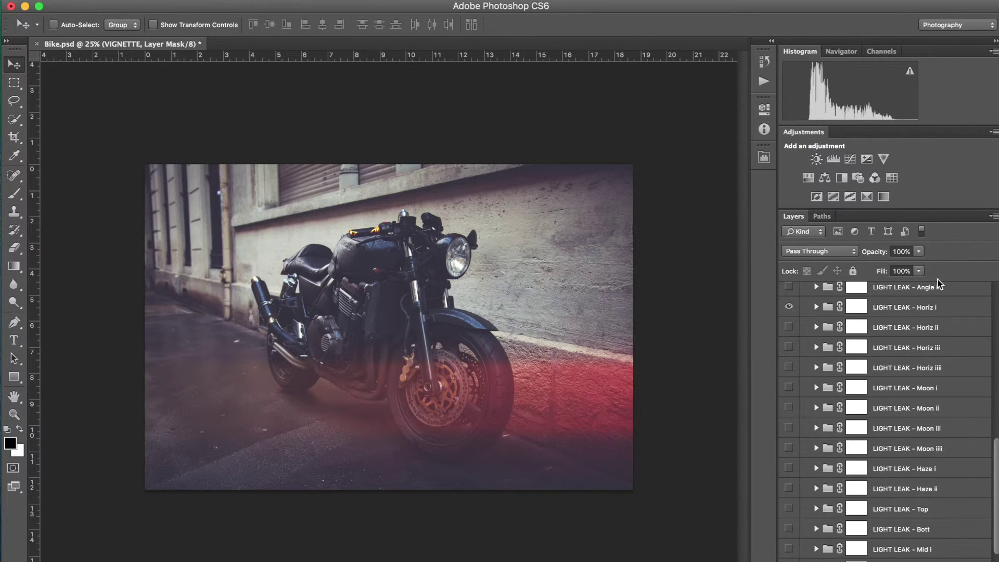
{"action": "scroll", "coordinate": [806, 348], "scroll_direction": "up", "scroll_amount": 10}
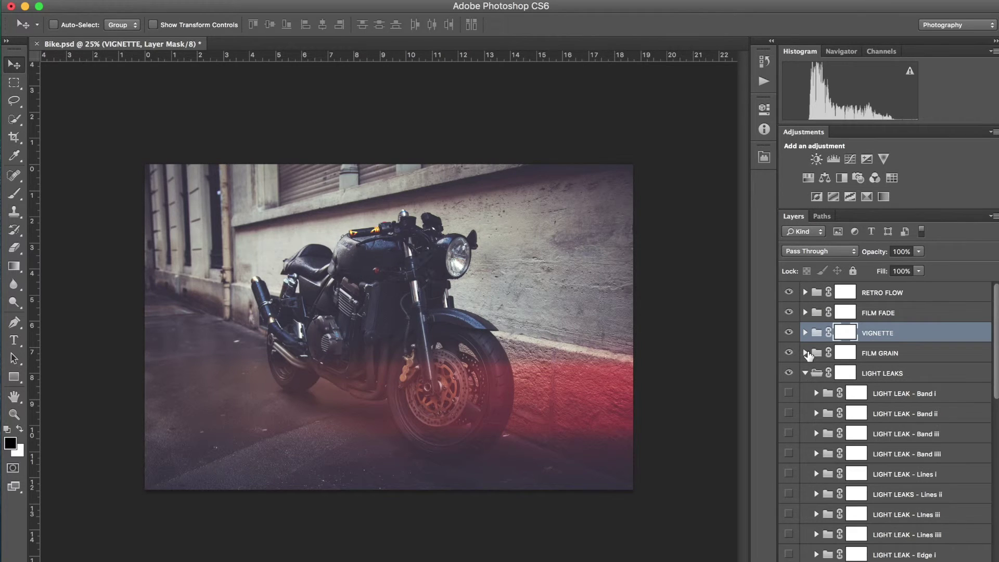
{"action": "left_click", "coordinate": [805, 374]}
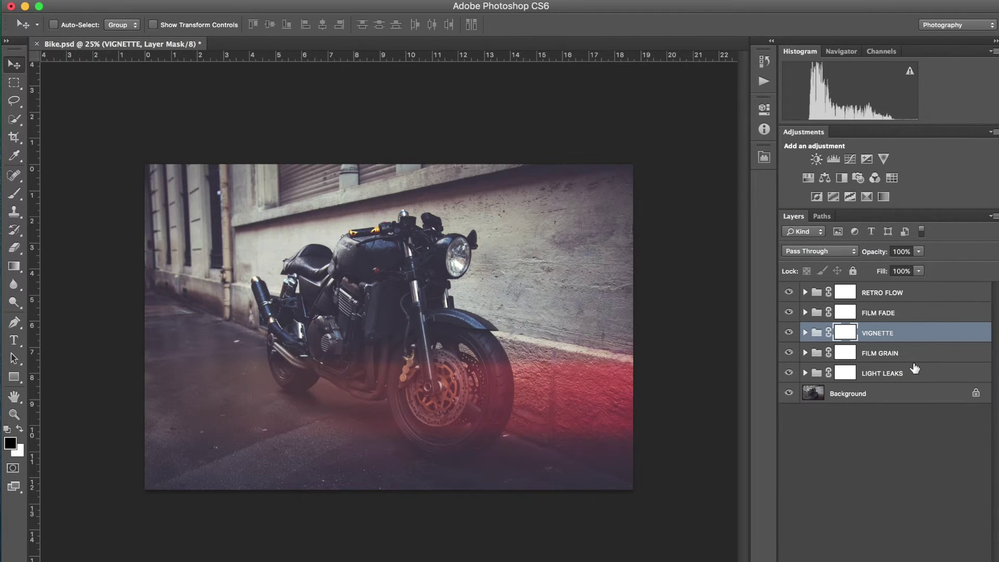